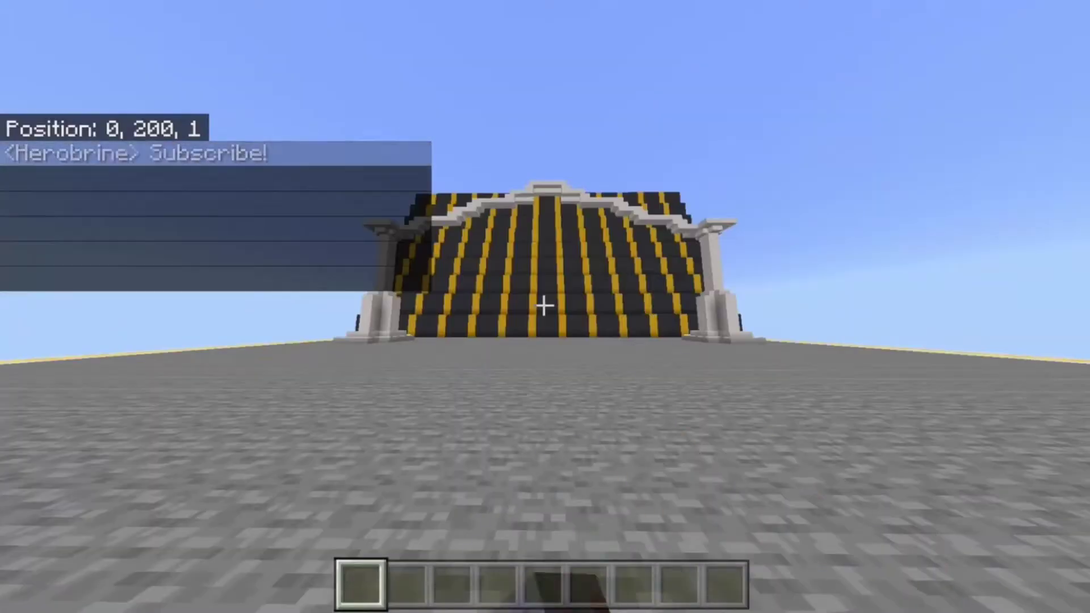
Recall and re-send the previously used tellraw command from chat
{"action": "key", "text": "t"}
{"action": "key", "text": "Up"}
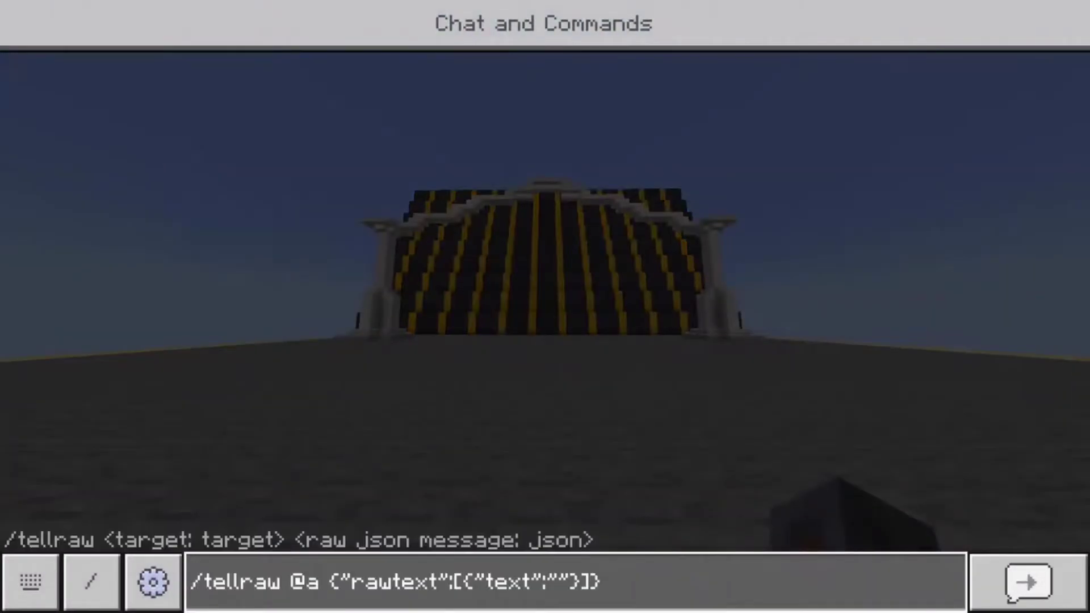
{"action": "key", "text": "Return"}
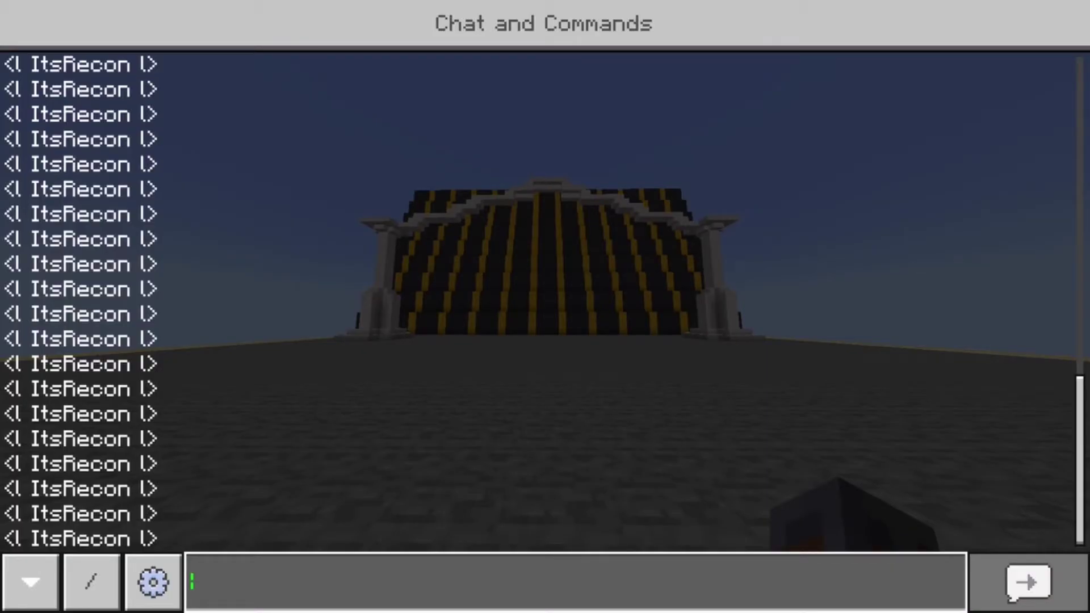
Enter '/tellraw @a' in the chat box
{"action": "type", "text": "/TEL"}
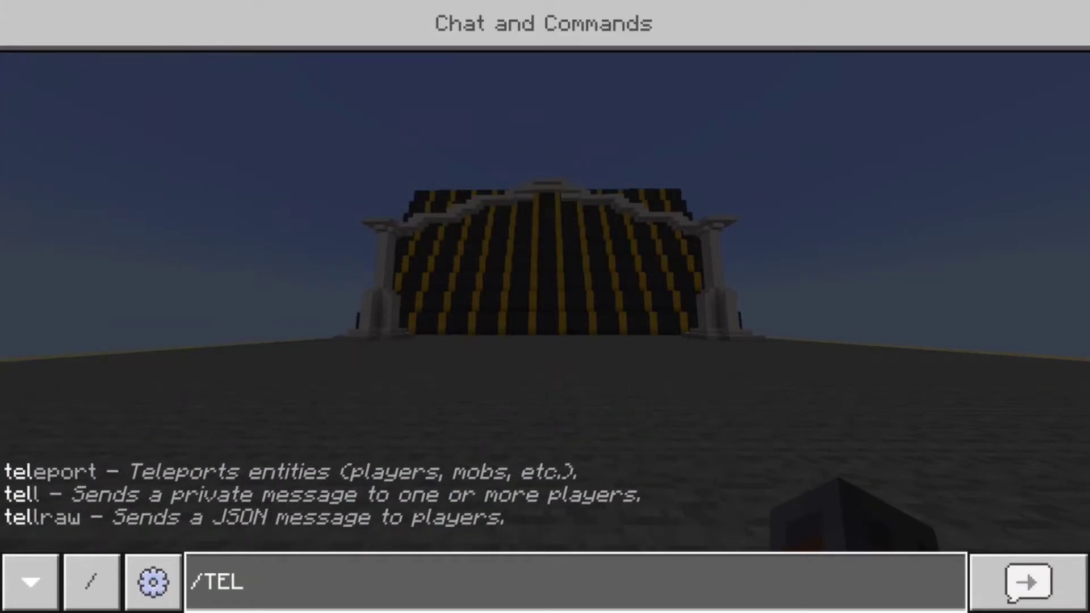
{"action": "key", "text": "BackSpace"}
{"action": "key", "text": "BackSpace"}
{"action": "key", "text": "BackSpace"}
{"action": "type", "text": "tell"}
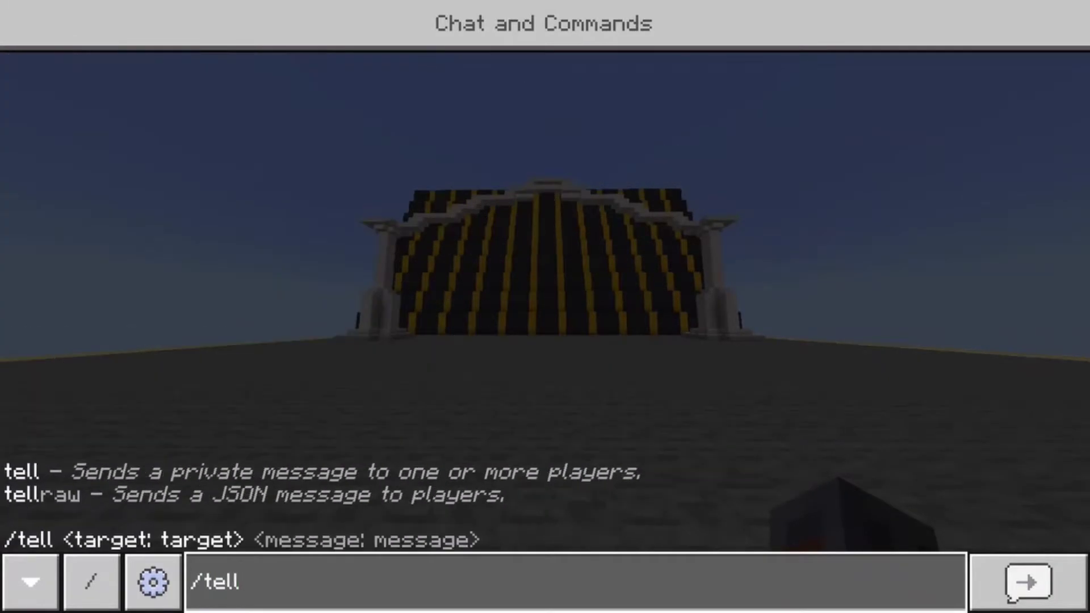
{"action": "type", "text": "raw @a"}
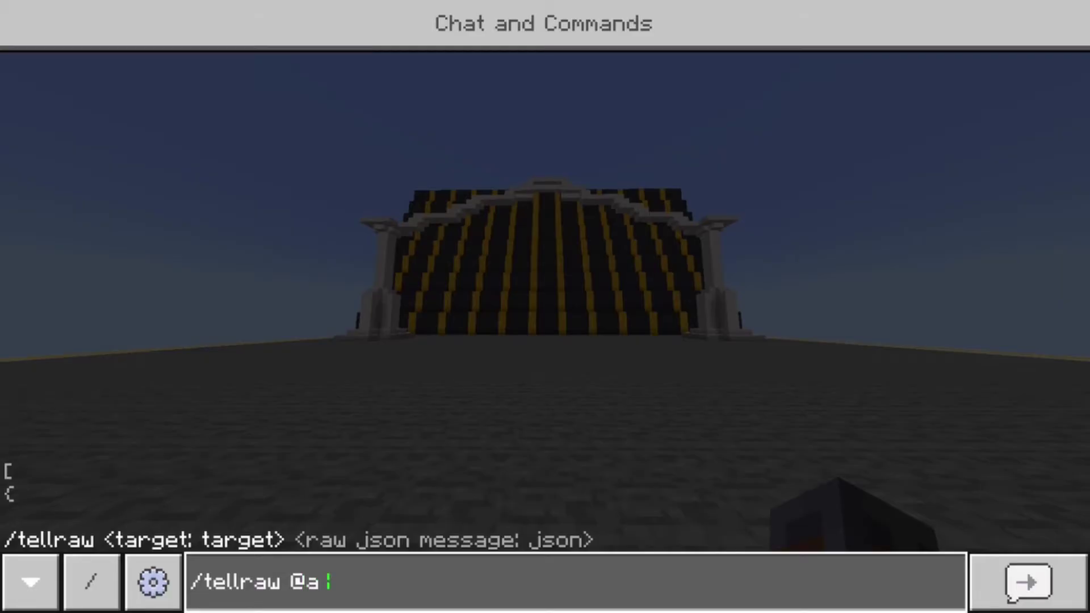
Try the @p, @s and @r selectors, then return to @a and begin the rawtext JSON
{"action": "key", "text": "BackSpace"}
{"action": "key", "text": "BackSpace"}
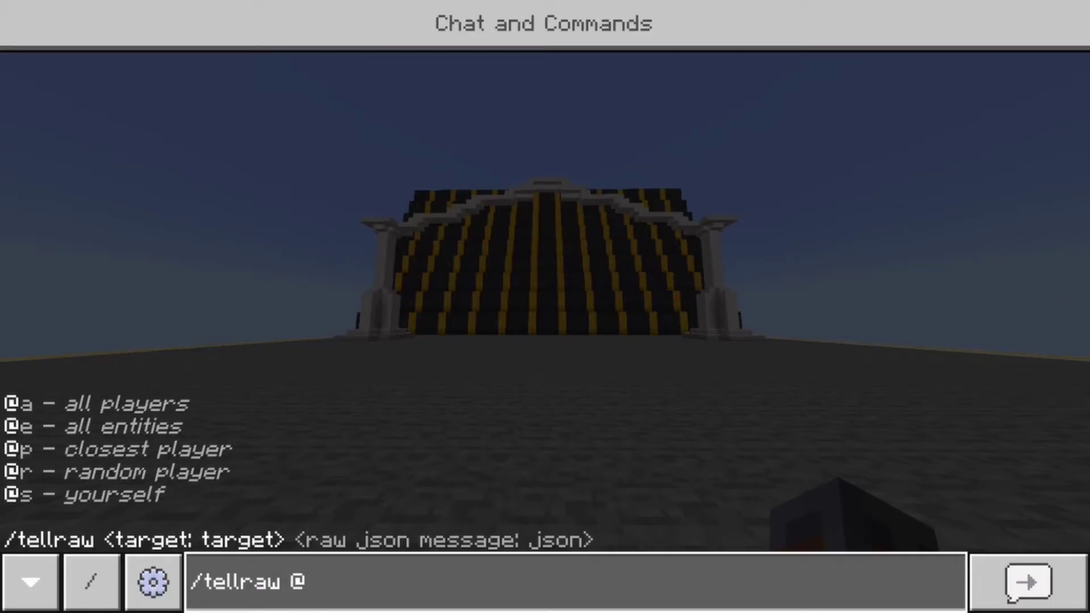
{"action": "type", "text": "p"}
{"action": "key", "text": "BackSpace"}
{"action": "type", "text": "p"}
{"action": "key", "text": "BackSpace"}
{"action": "type", "text": "s"}
{"action": "key", "text": "BackSpace"}
{"action": "type", "text": "r"}
{"action": "key", "text": "BackSpace"}
{"action": "type", "text": "a"}
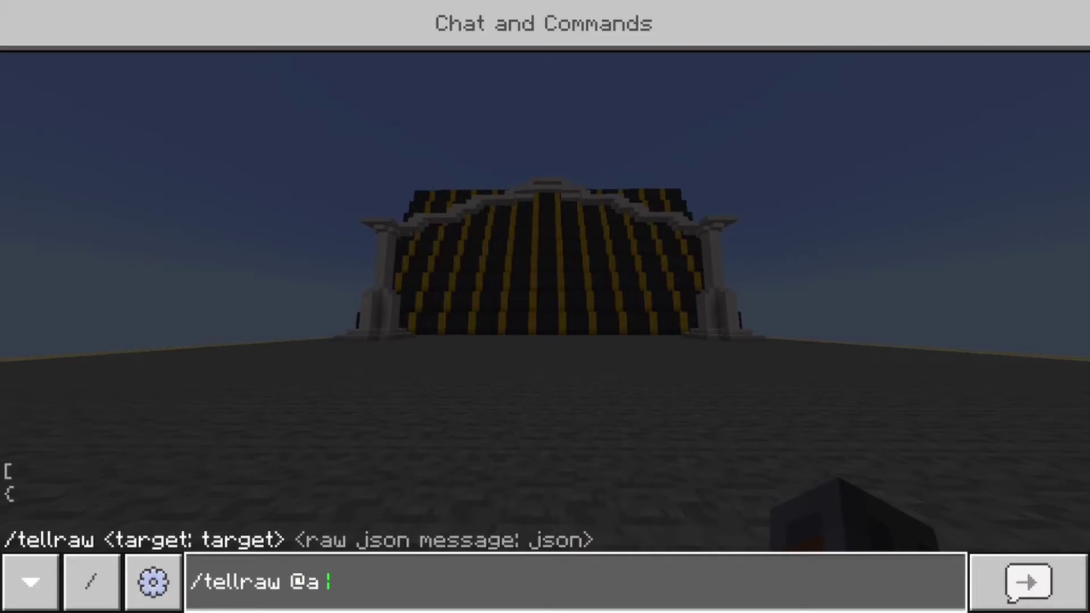
{"action": "type", "text": " {"}
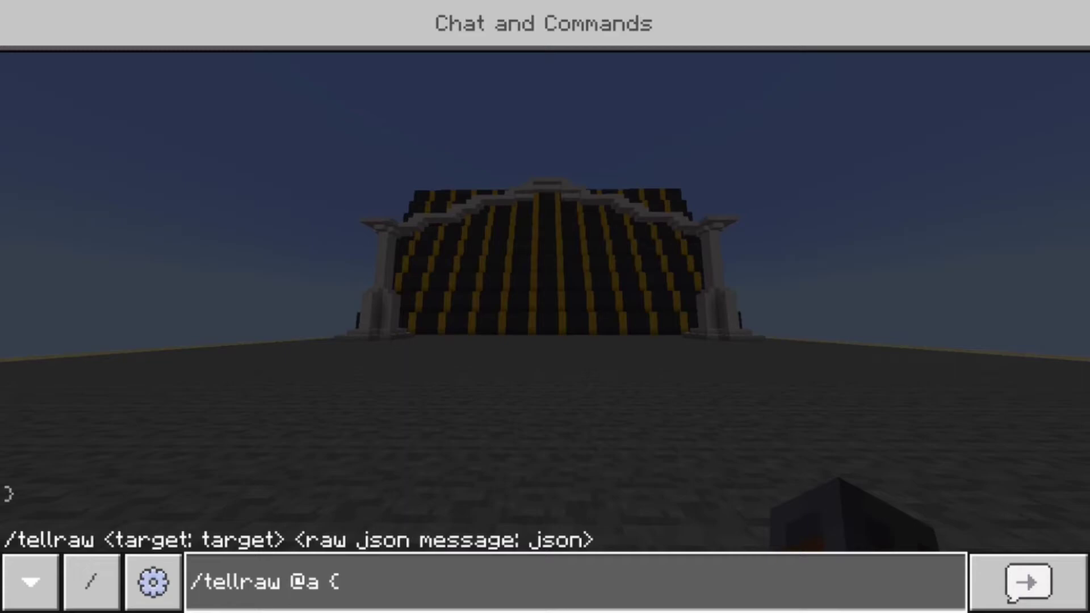
{"action": "type", "text": "\""}
{"action": "type", "text": "rawtext"}
{"action": "type", "text": "\""}
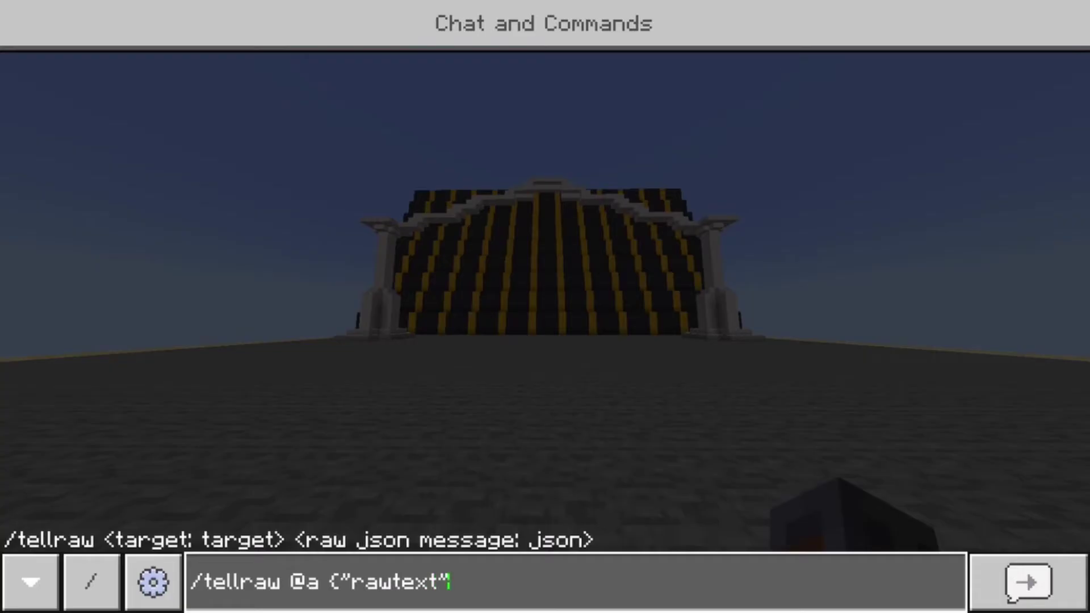
{"action": "type", "text": ":["}
{"action": "type", "text": "{"}
{"action": "type", "text": "\"text\""}
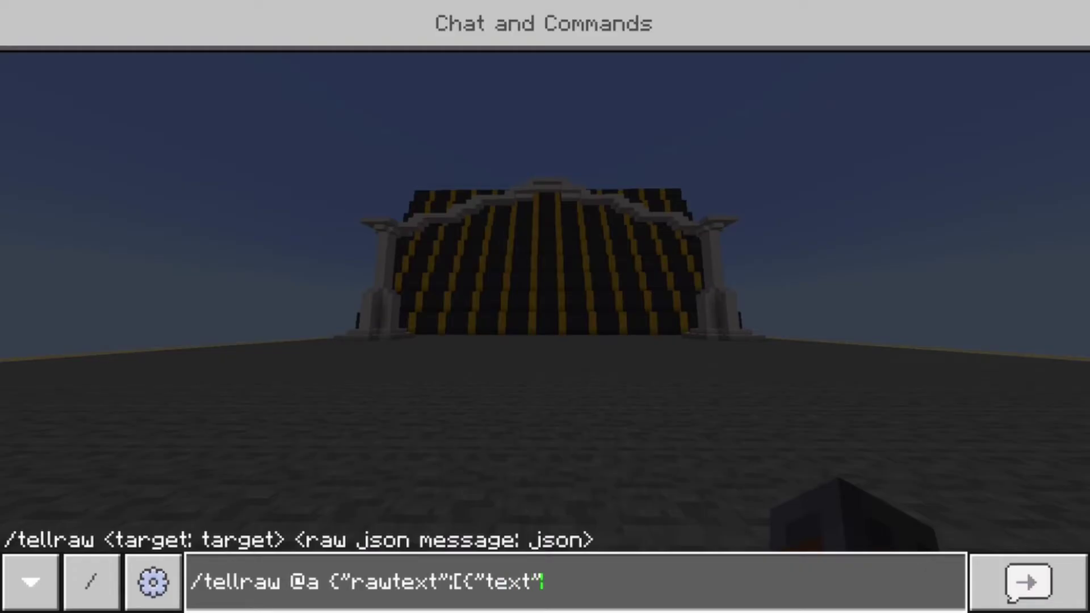
{"action": "type", "text": ":\""}
Finish the JSON with the message text 'Subscribe for free robux, no scam'
{"action": "type", "text": "Subscribe for f"}
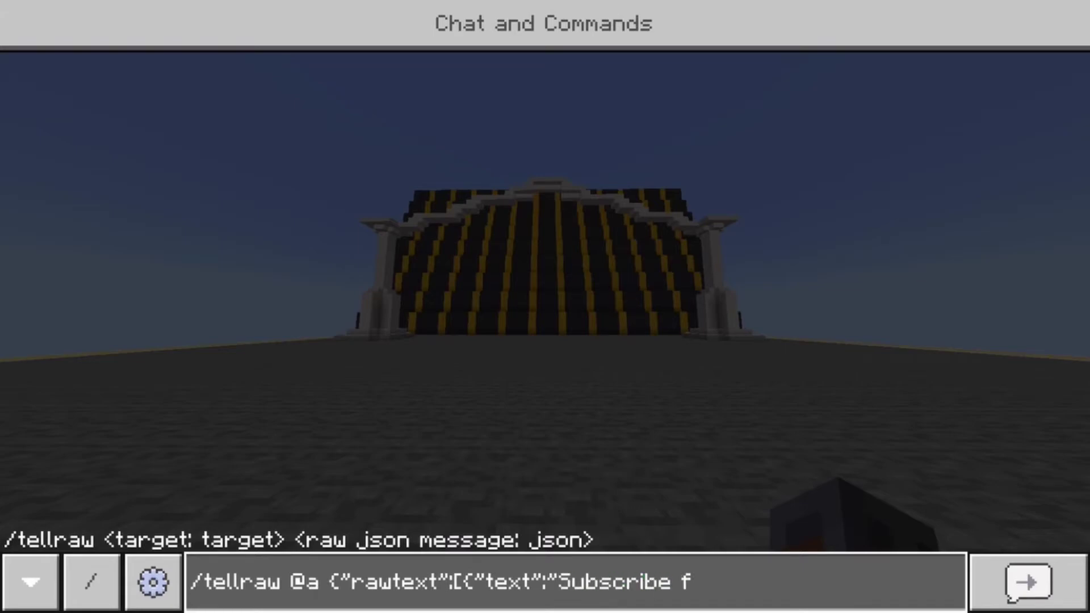
{"action": "type", "text": "ree rob"}
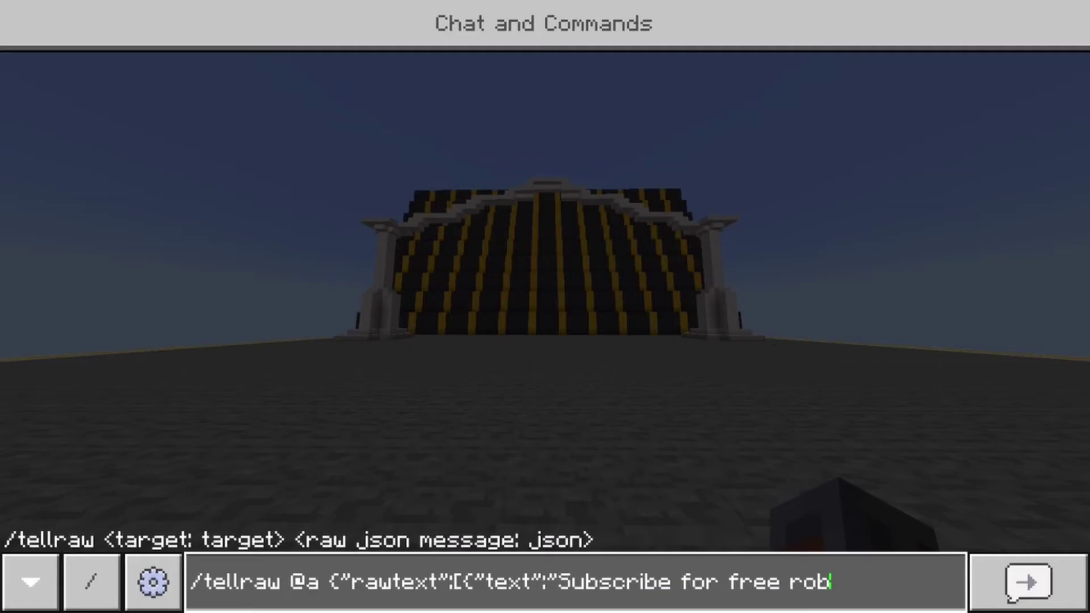
{"action": "type", "text": "ux, no scam"}
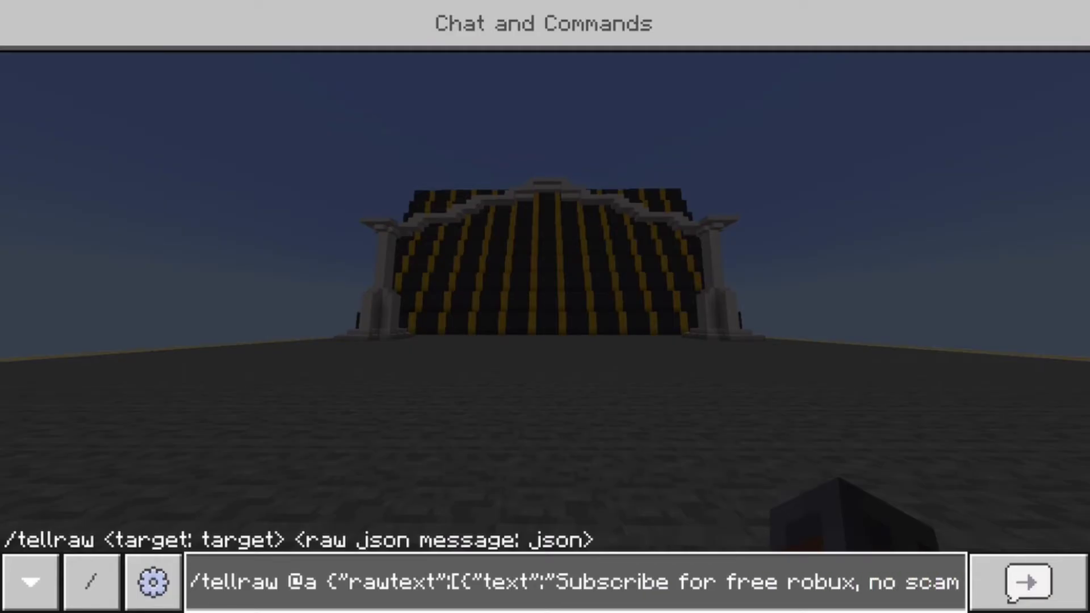
{"action": "type", "text": "\""}
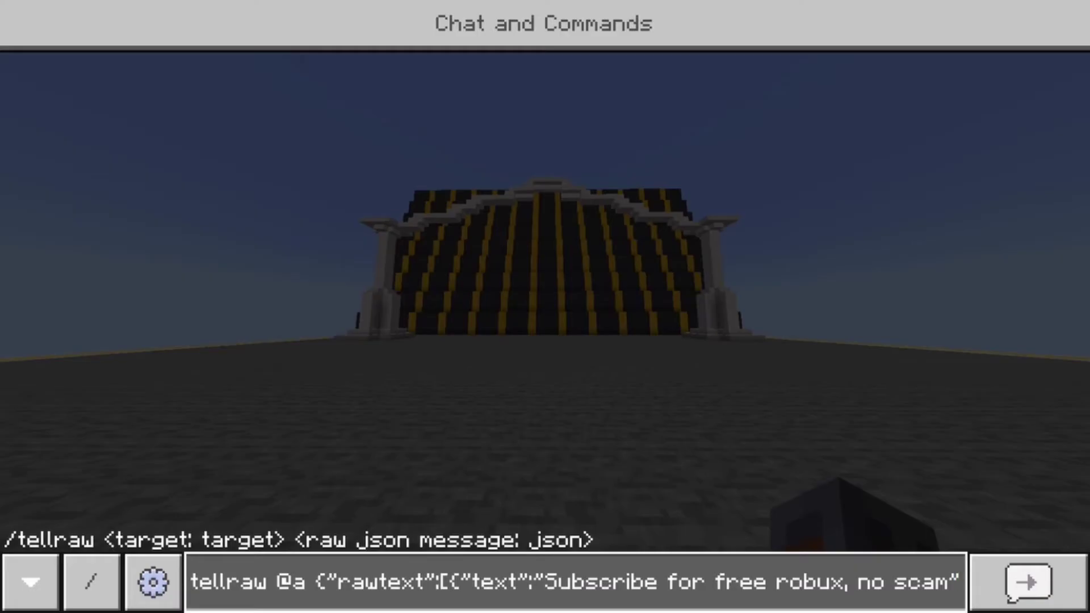
{"action": "type", "text": "}]}"}
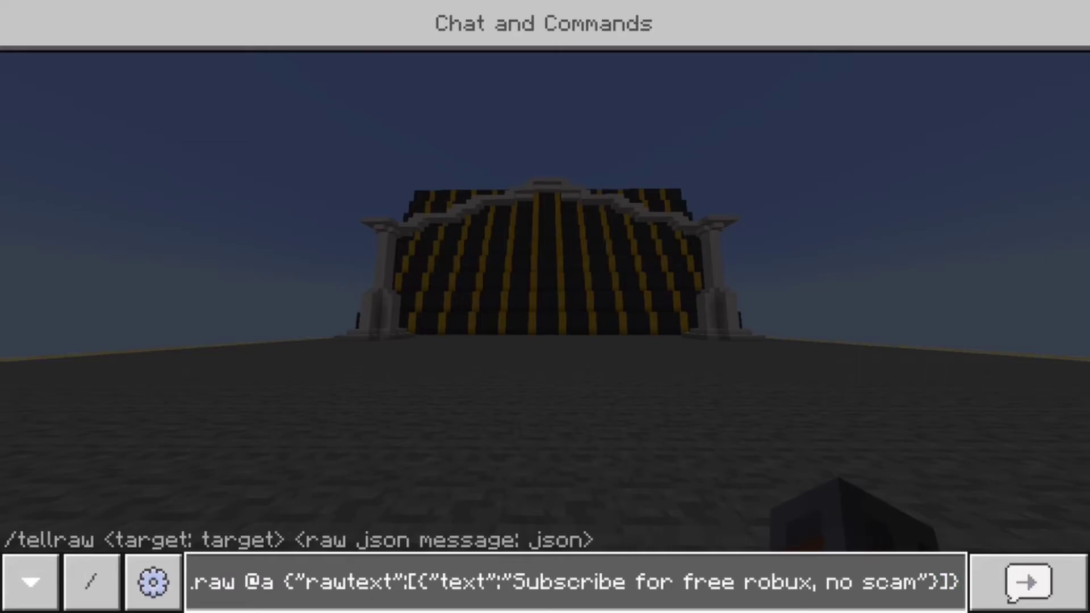
Broadcast the Subscribe message, then recall that tellraw command and empty its message text
{"action": "key", "text": "Return"}
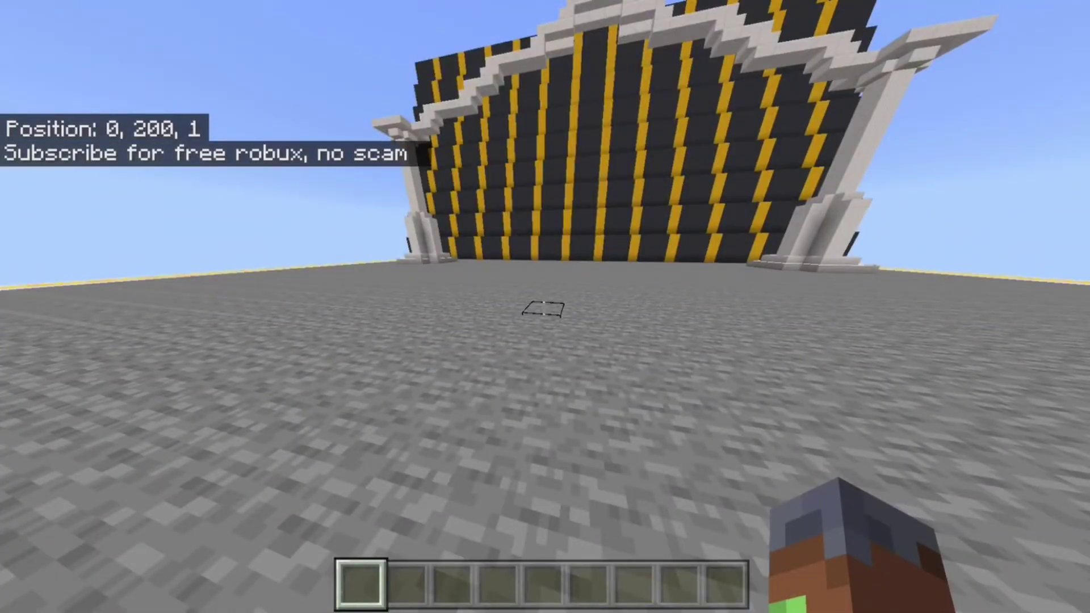
{"action": "key", "text": "t"}
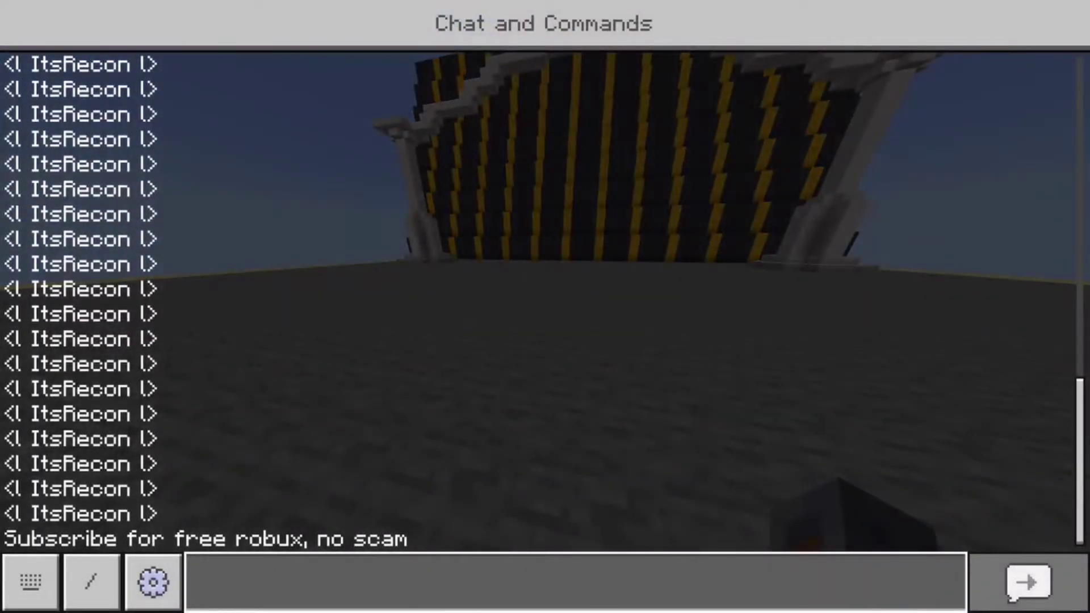
{"action": "key", "text": "Up"}
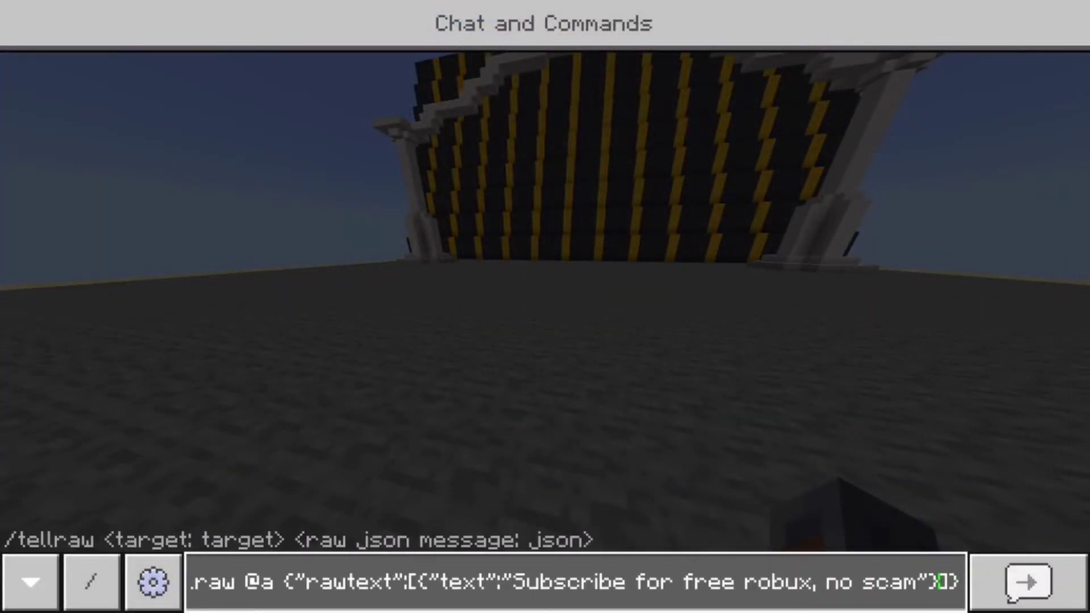
{"action": "key", "text": "BackSpace"}
{"action": "key", "text": "BackSpace"}
{"action": "key", "text": "BackSpace"}
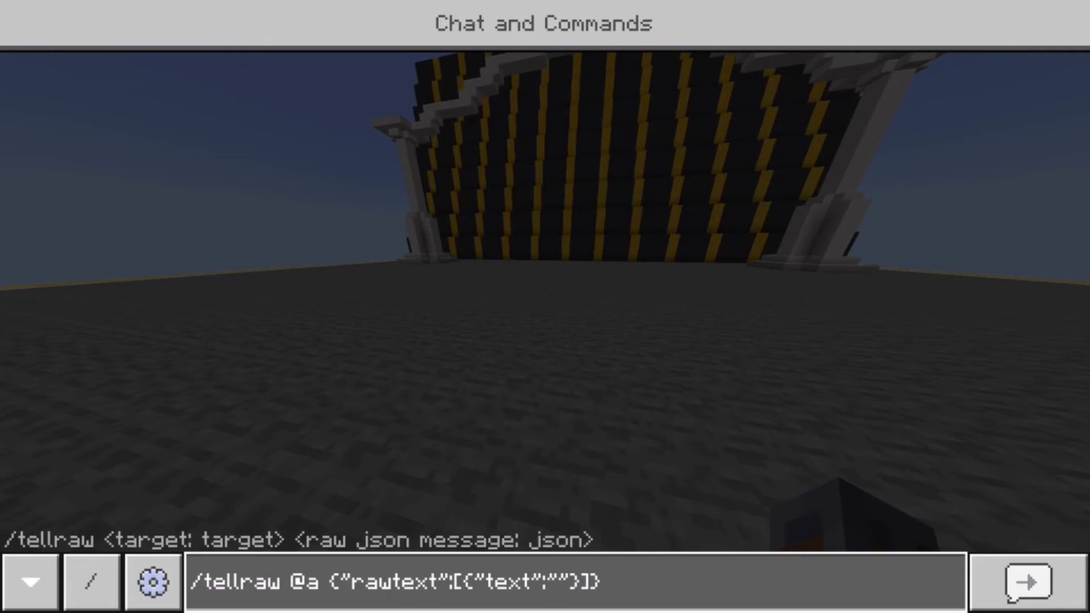
Broadcast '§eRecon joined the game' to all players in yellow
{"action": "type", "text": "§"}
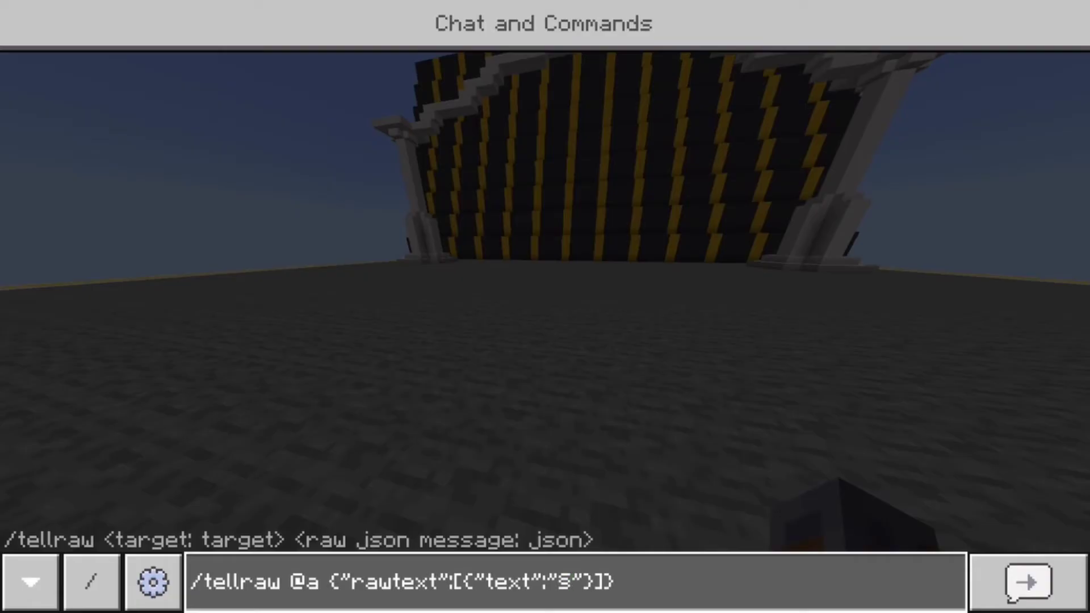
{"action": "type", "text": "e"}
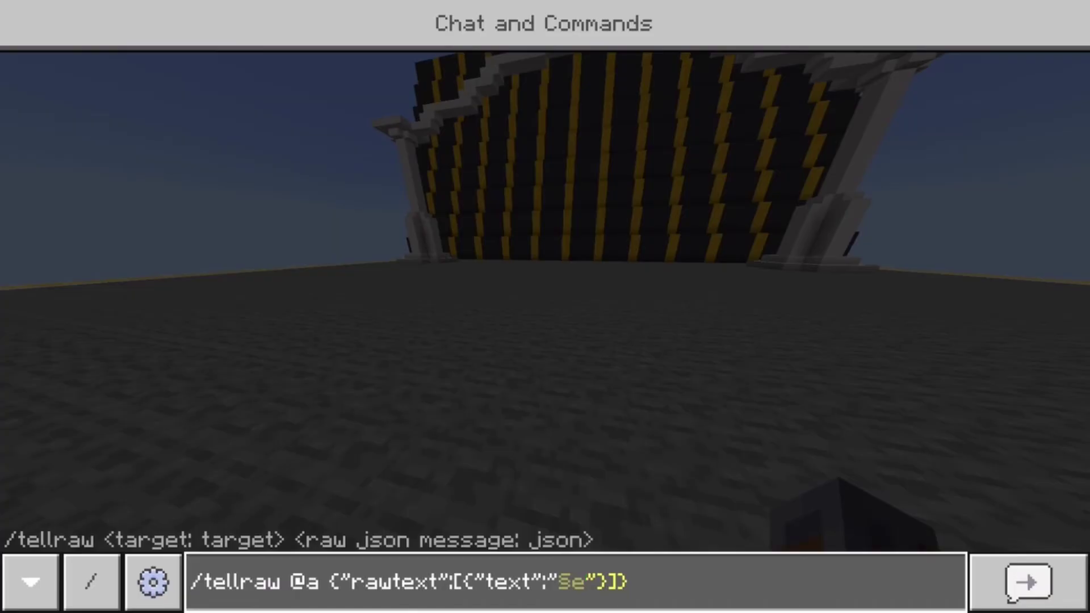
{"action": "type", "text": "Recon "}
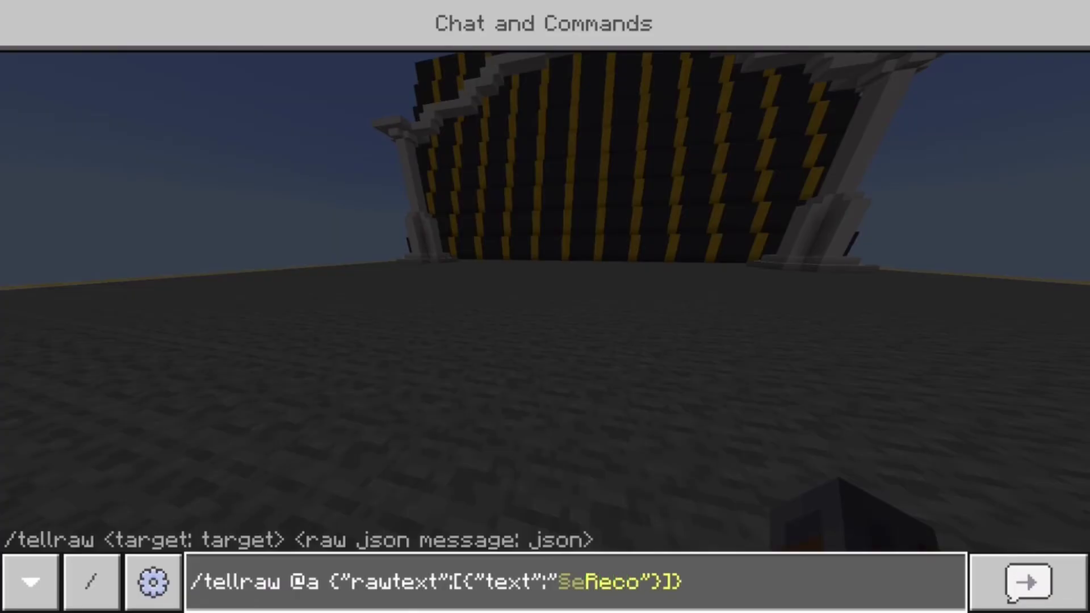
{"action": "type", "text": "joined the g"}
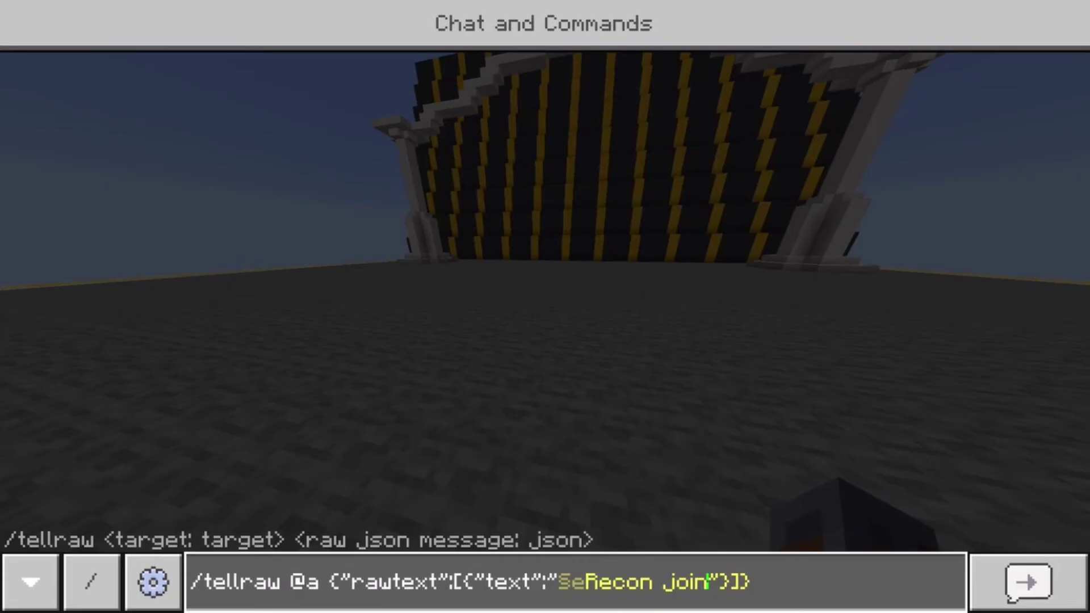
{"action": "type", "text": "ame"}
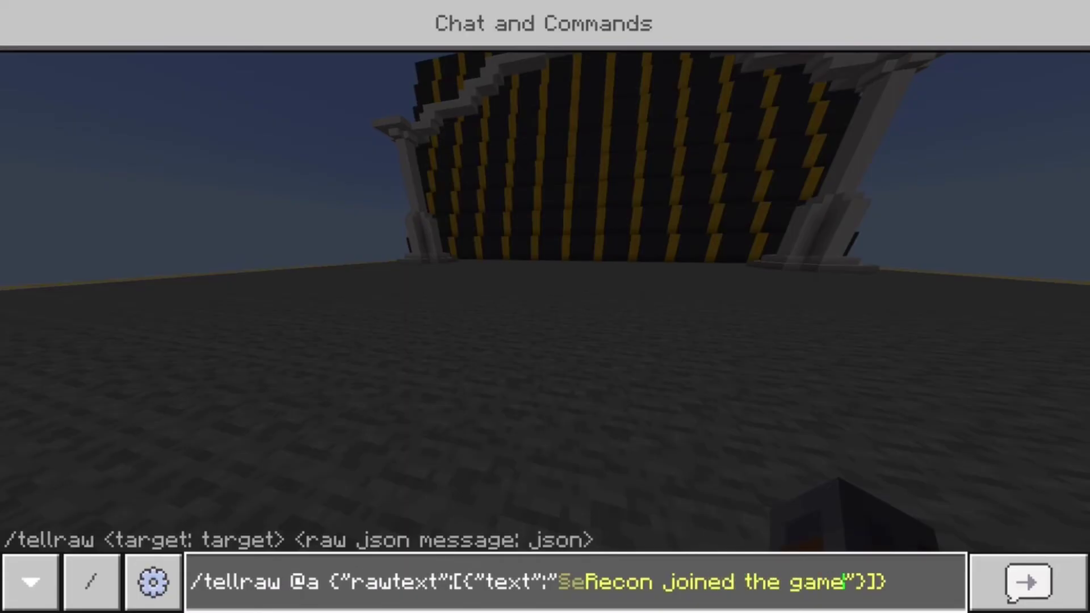
{"action": "key", "text": "Return"}
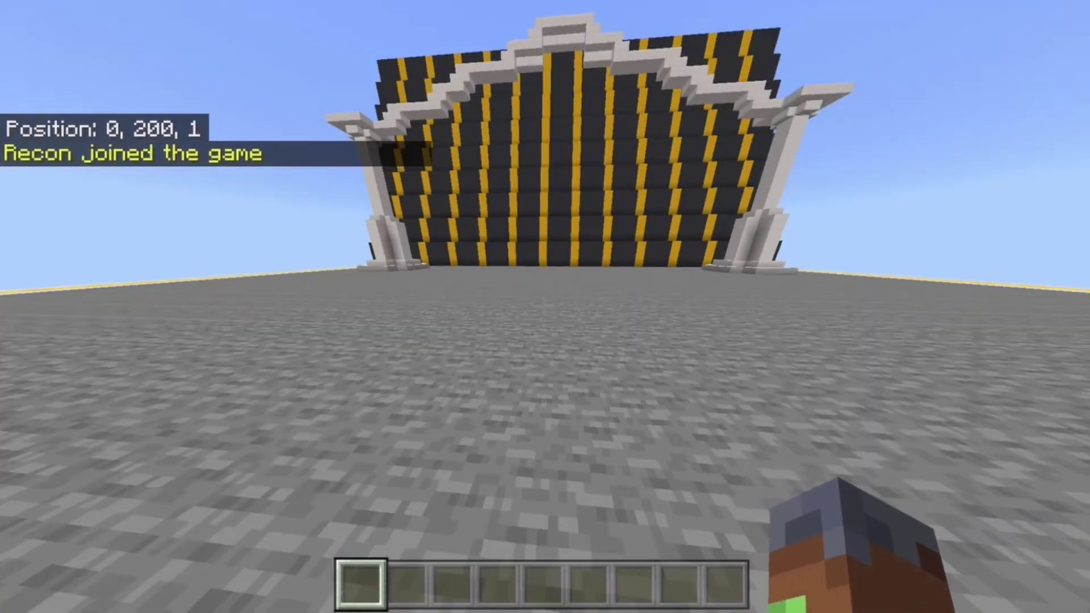
Send the fake chat line '<Recon> irghwoierguihaahrgiaeshrfei' via tellraw, then close chat
{"action": "key", "text": "t"}
{"action": "key", "text": "Up"}
{"action": "left_click", "coordinate": [557, 582]}
{"action": "type", "text": "§e"}
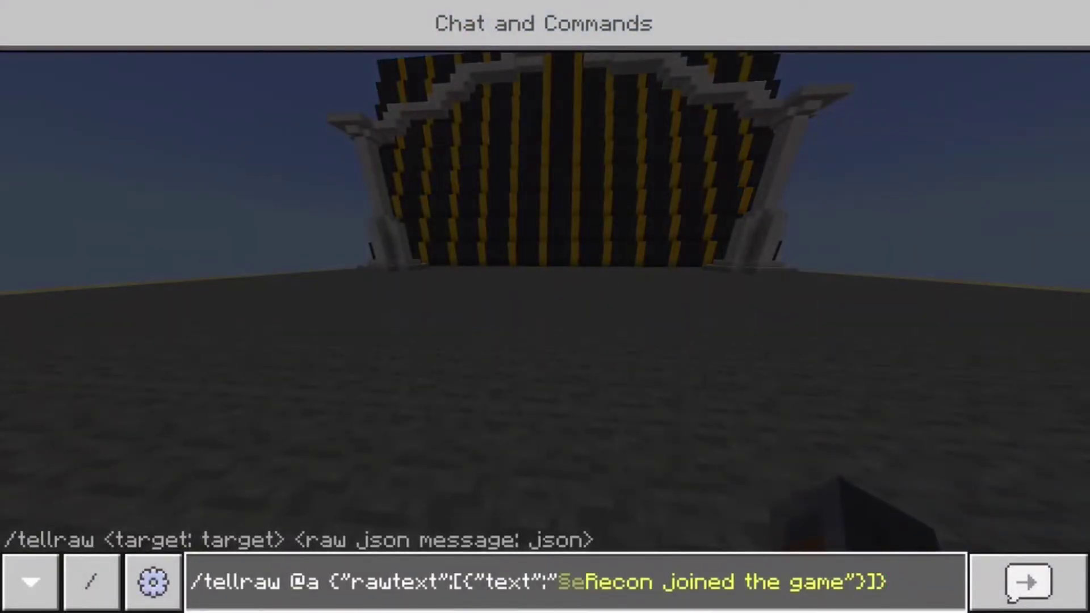
{"action": "key", "text": "BackSpace"}
{"action": "key", "text": "BackSpace"}
{"action": "key", "text": "BackSpace"}
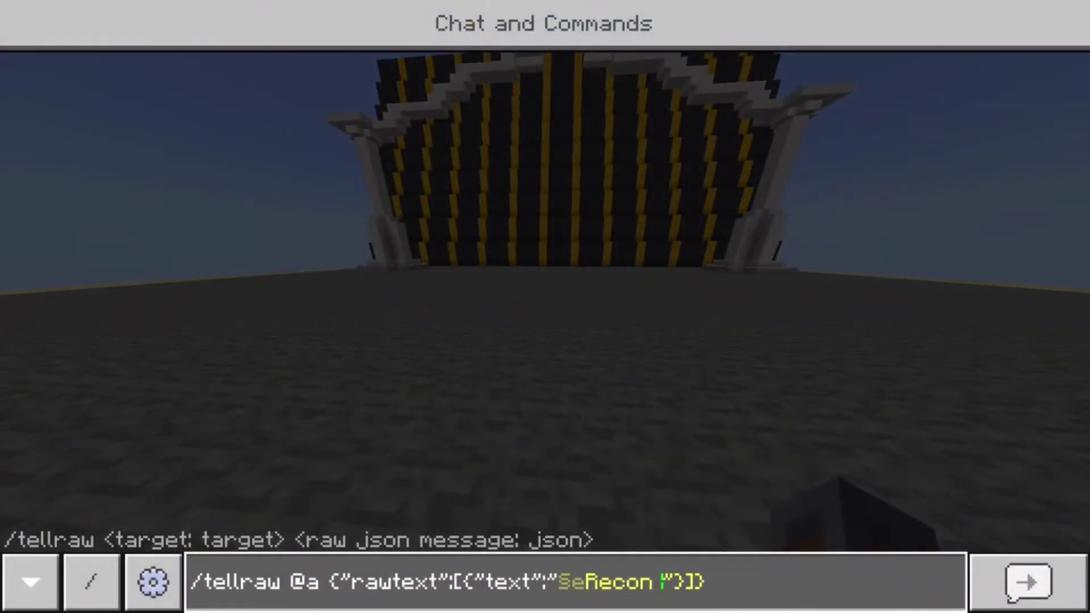
{"action": "type", "text": "<"}
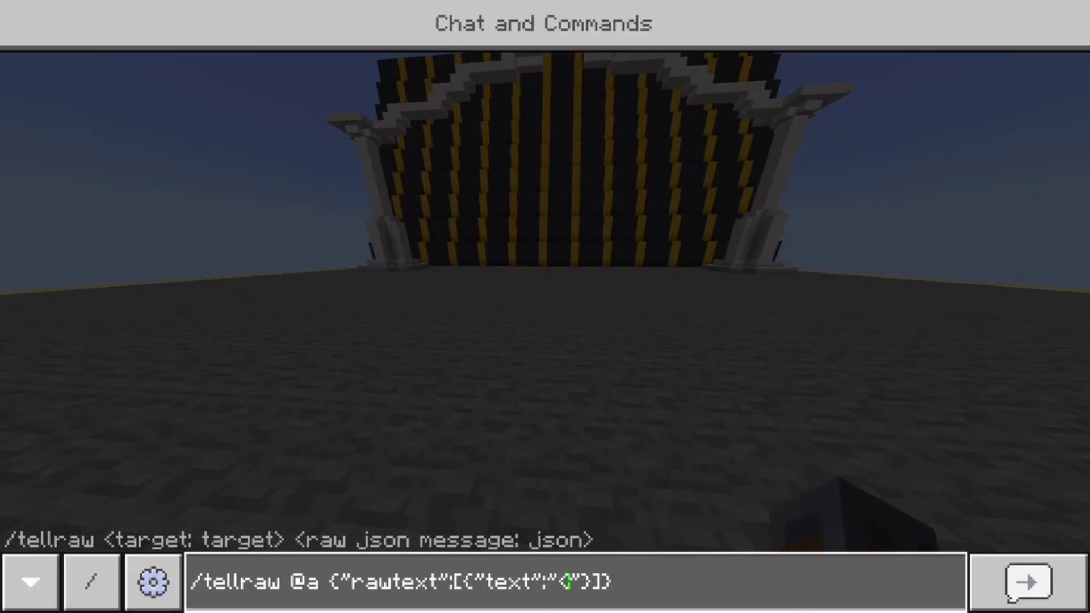
{"action": "type", "text": "Recon"}
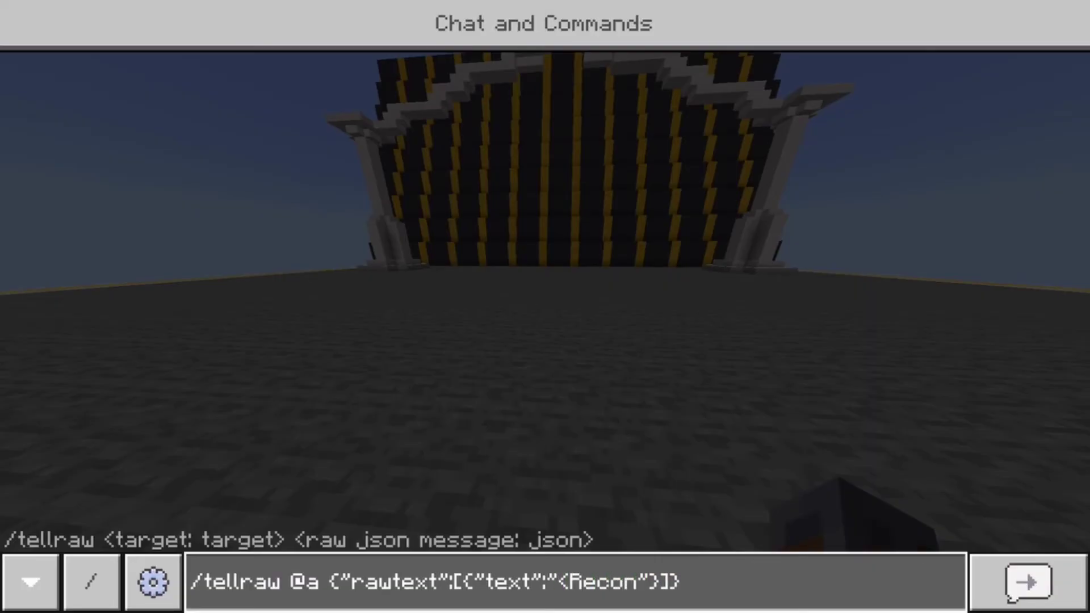
{"action": "type", "text": ">"}
{"action": "type", "text": "irghwoierguihaahrgiaeshrfei"}
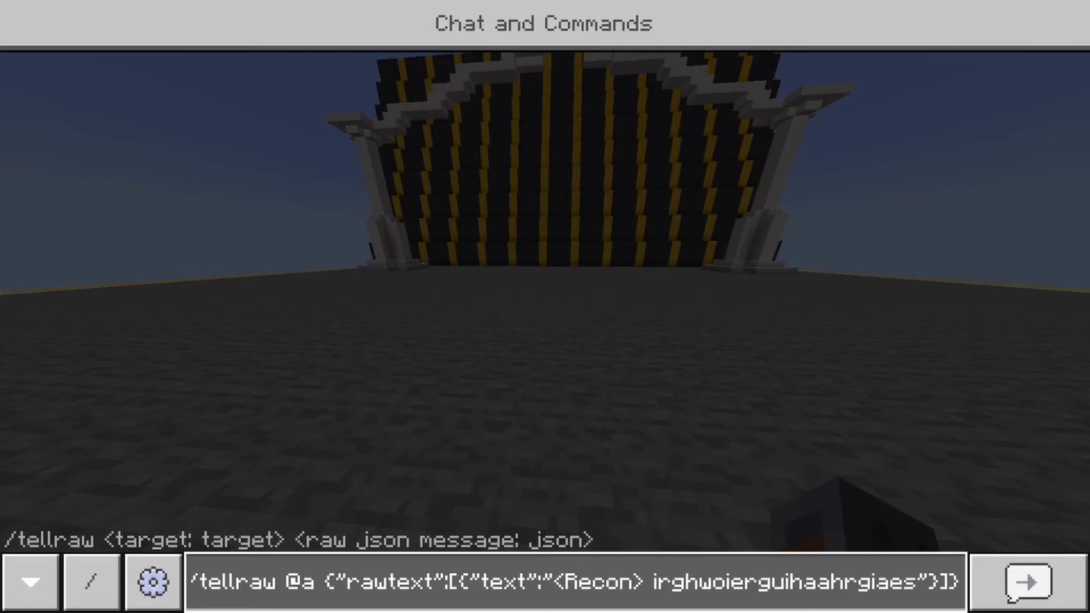
{"action": "key", "text": "Return"}
{"action": "key", "text": "Escape"}
{"action": "key", "text": "w"}
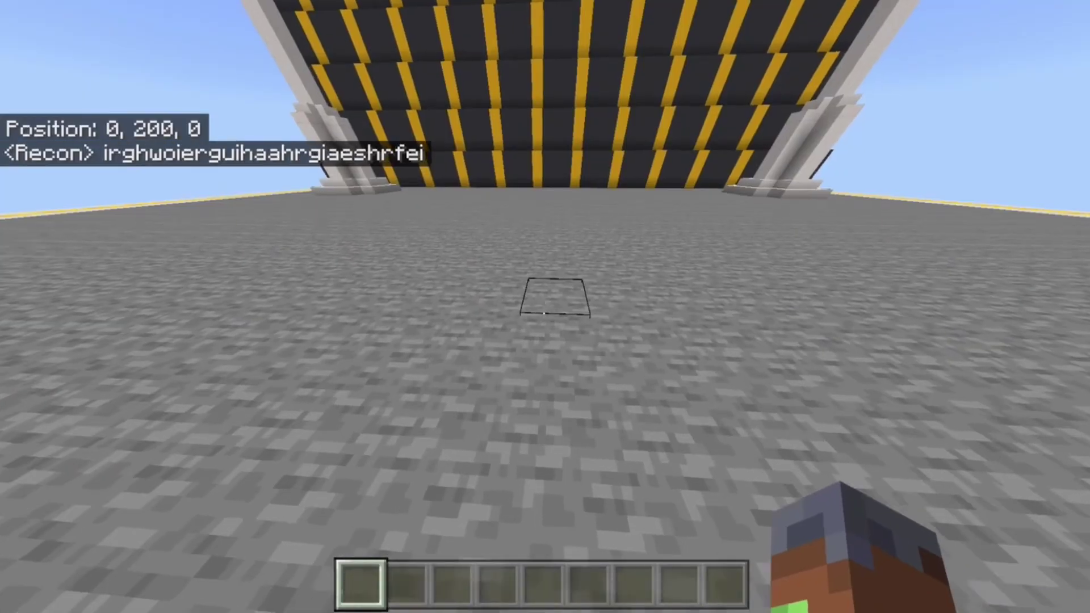
In third-person view, walk and jump the player to the platform before the striped arch
{"action": "key", "text": "F5"}
{"action": "key", "text": "w"}
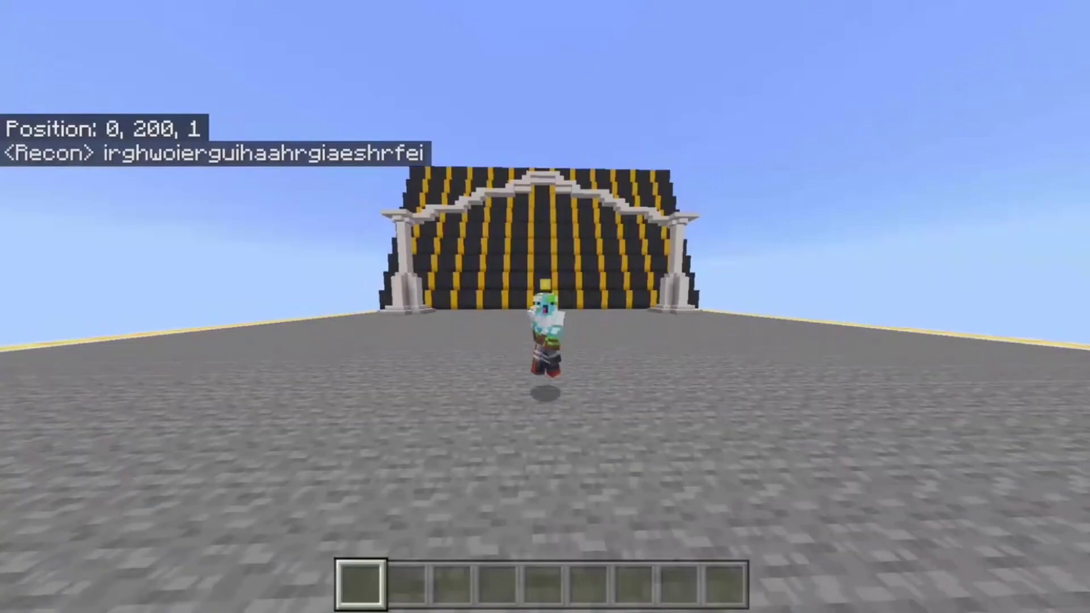
{"action": "key", "text": "space"}
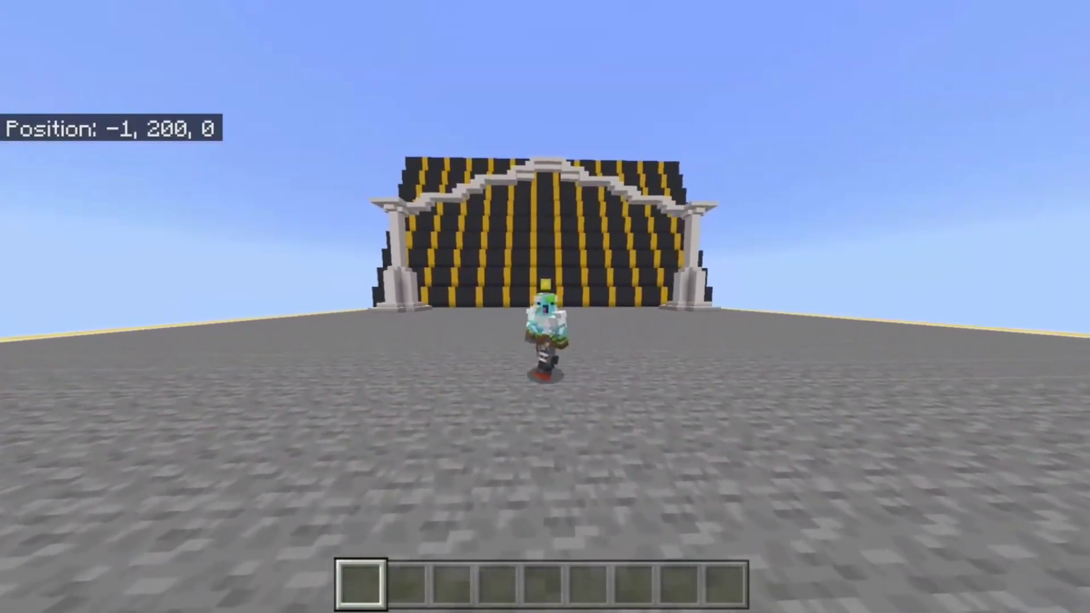
{"action": "key", "text": "w"}
{"action": "key", "text": "w"}
{"action": "key", "text": "space"}
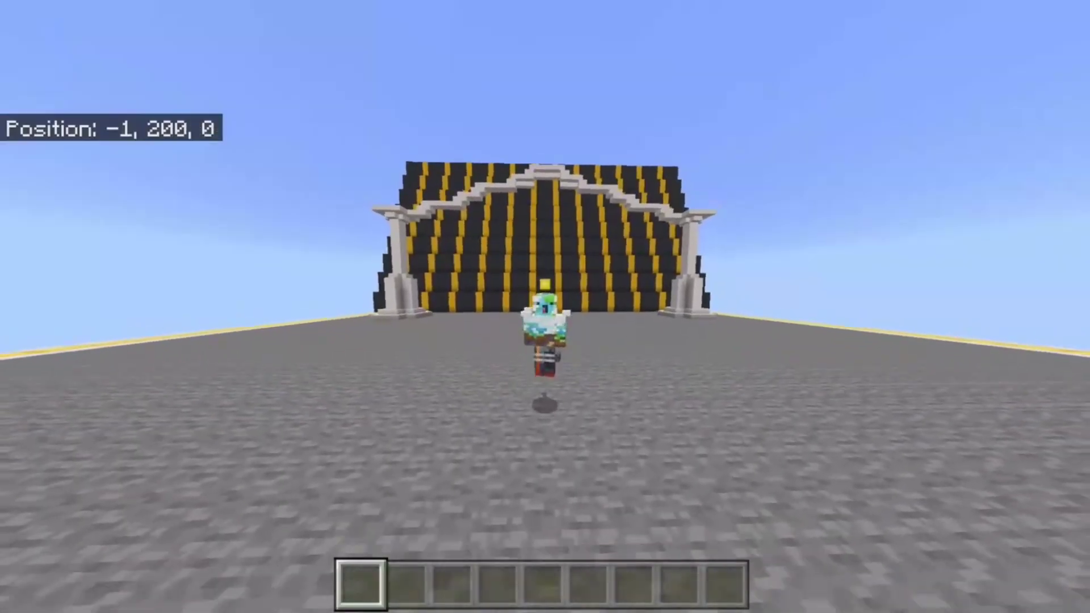
{"action": "key", "text": "w"}
{"action": "key", "text": "w"}
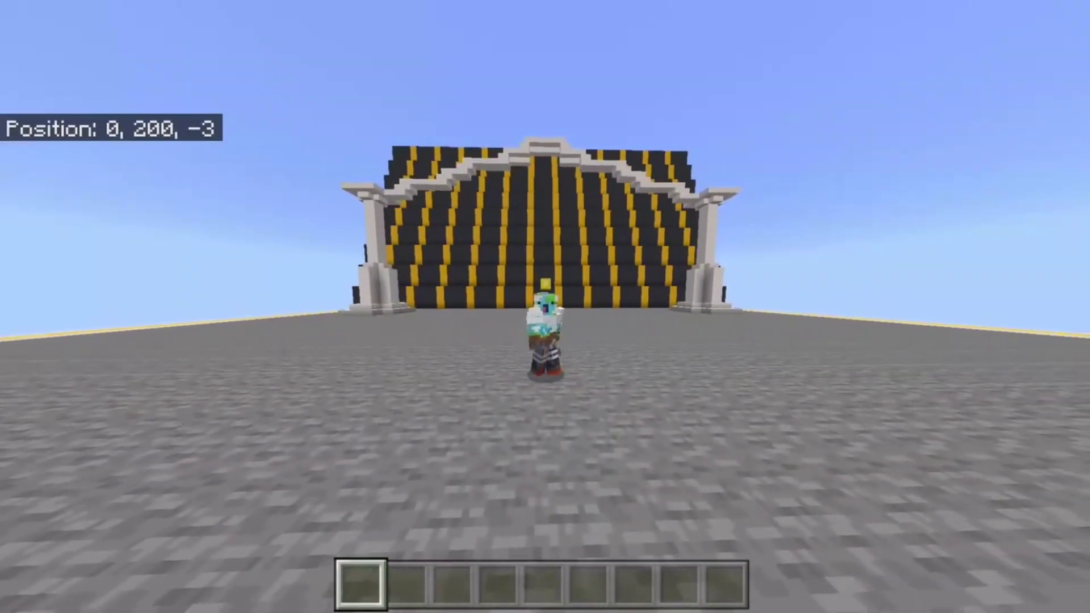
{"action": "key", "text": "w"}
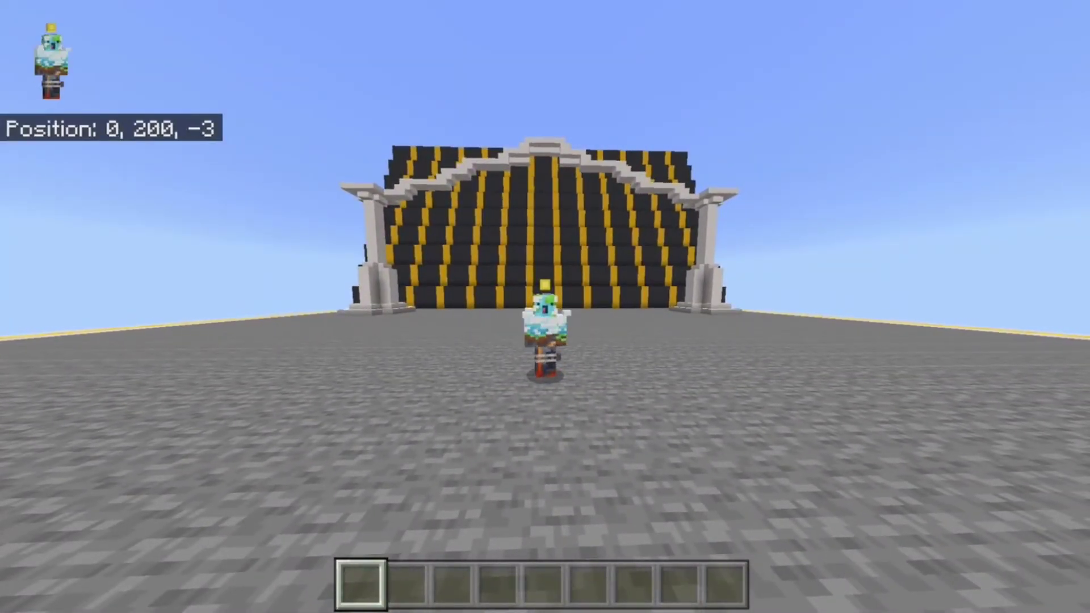